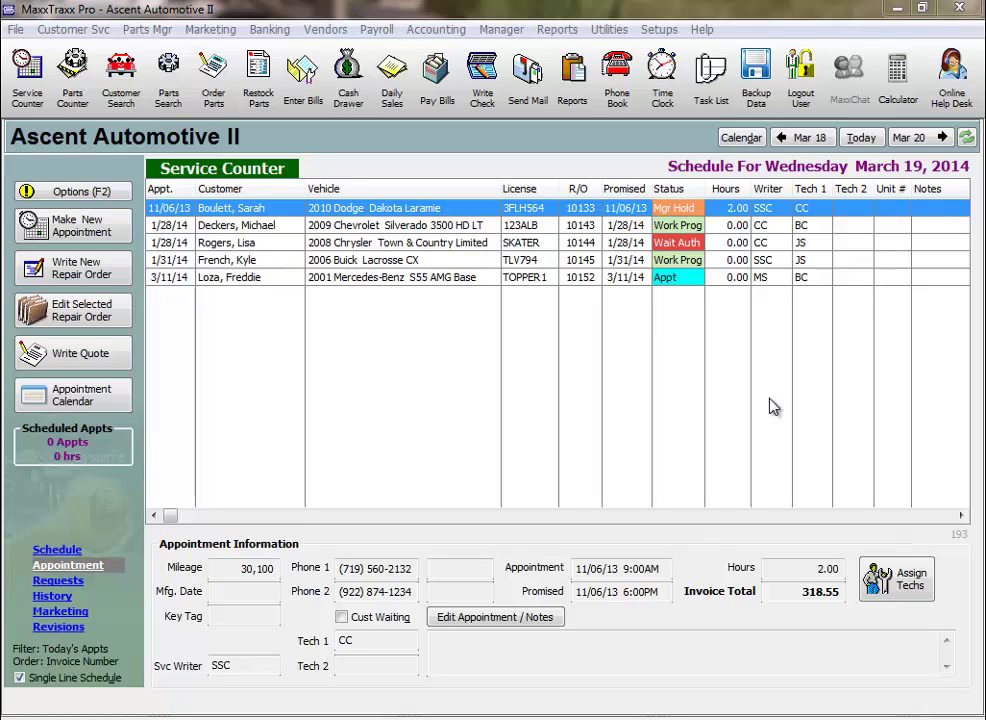
- Start a new part record from the parts inventory search, then cancel and discard it
click(177, 118)
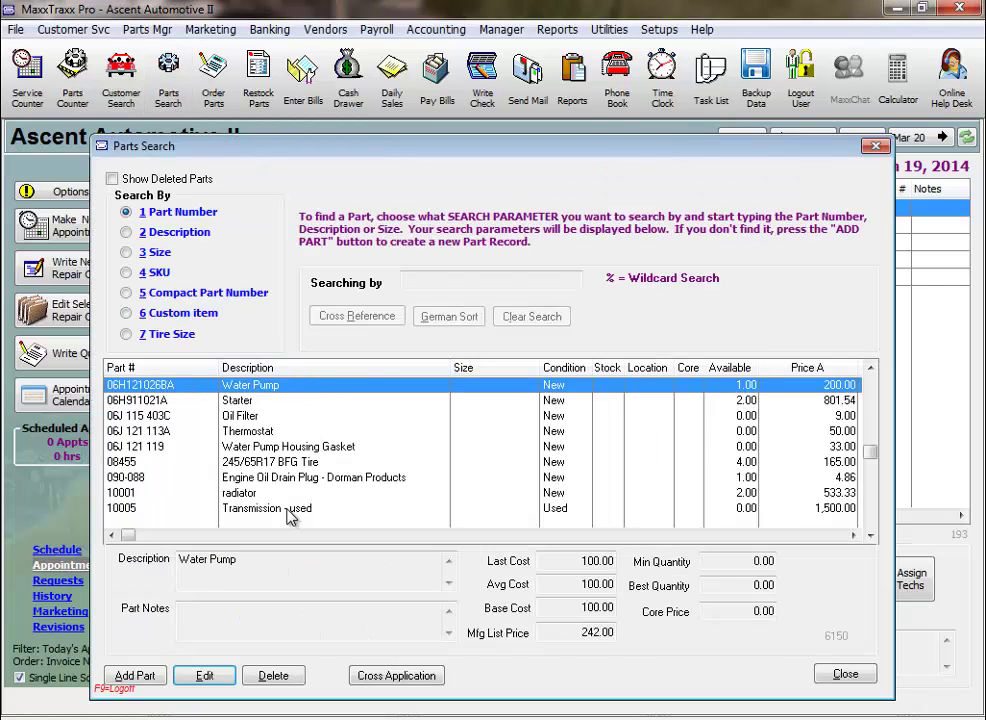
click(136, 677)
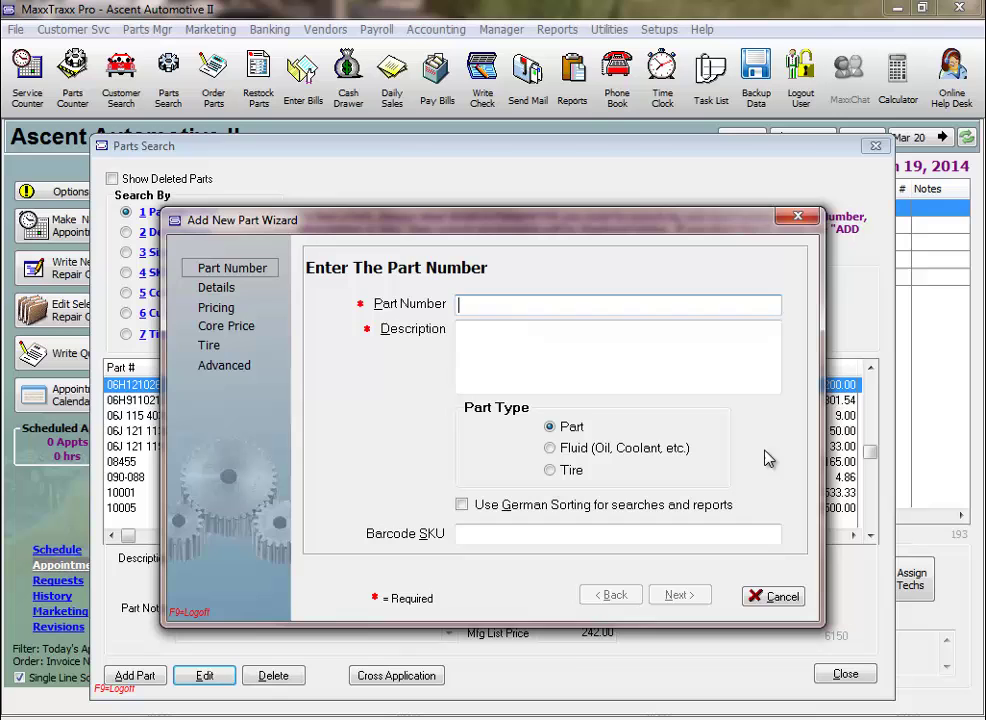
click(781, 597)
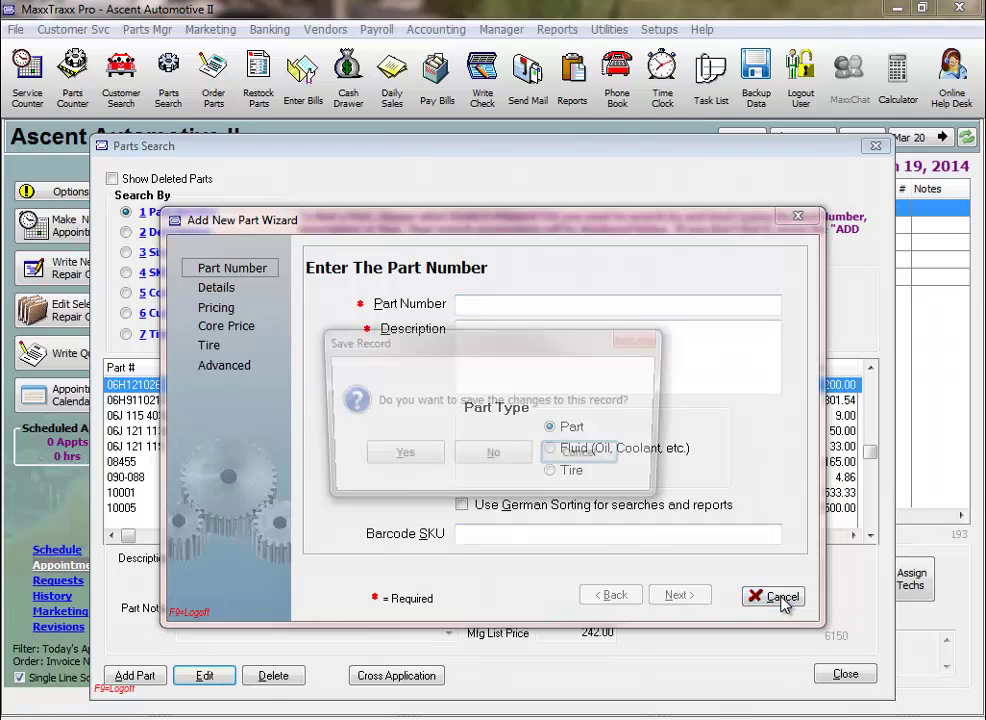
click(493, 458)
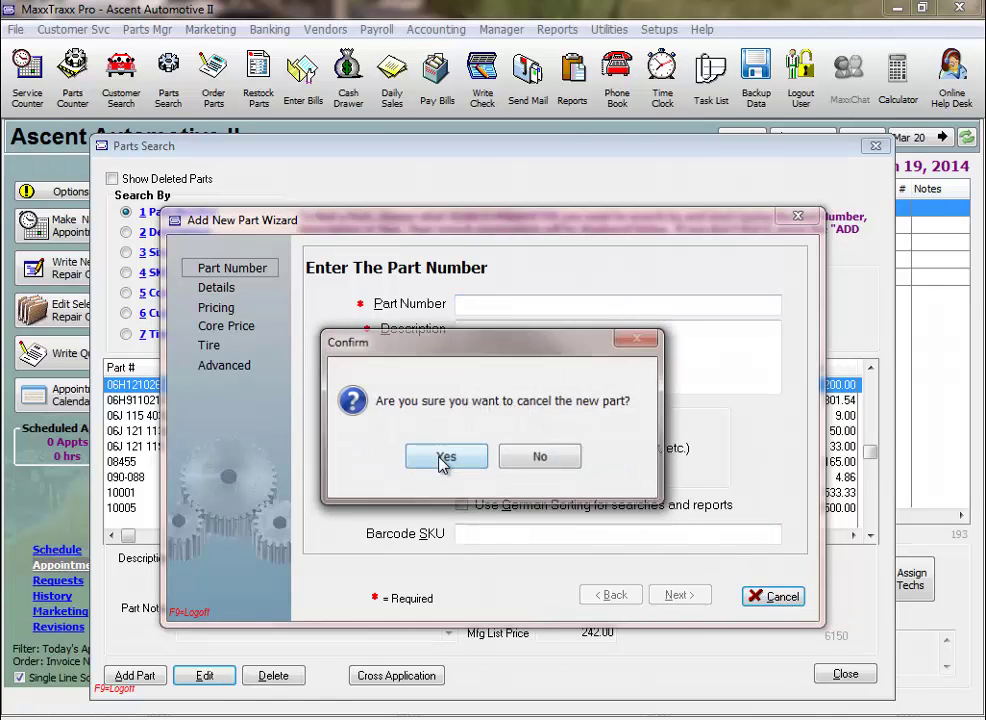
click(446, 456)
click(845, 673)
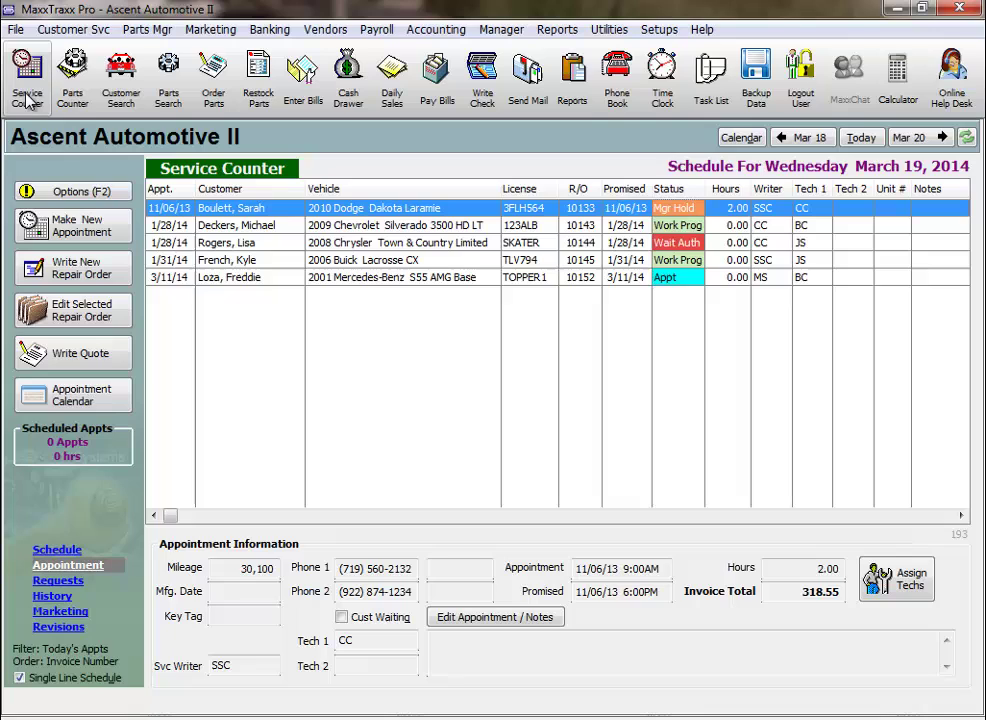
- From the service schedule, open RO 10133 and show part sources for its Transmission Service line
click(72, 82)
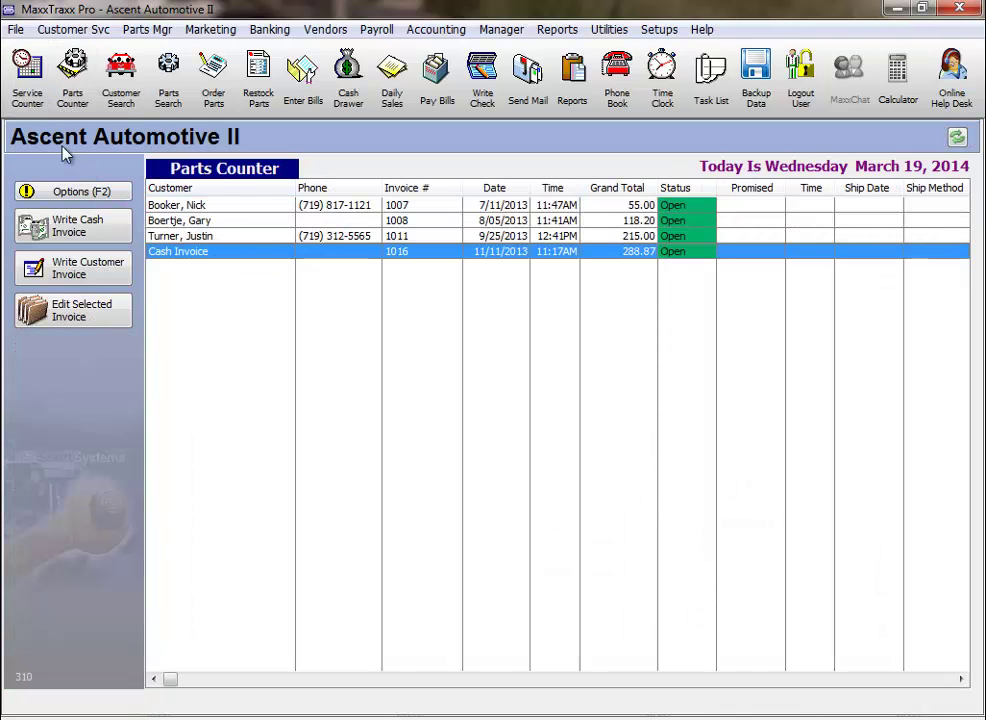
click(24, 86)
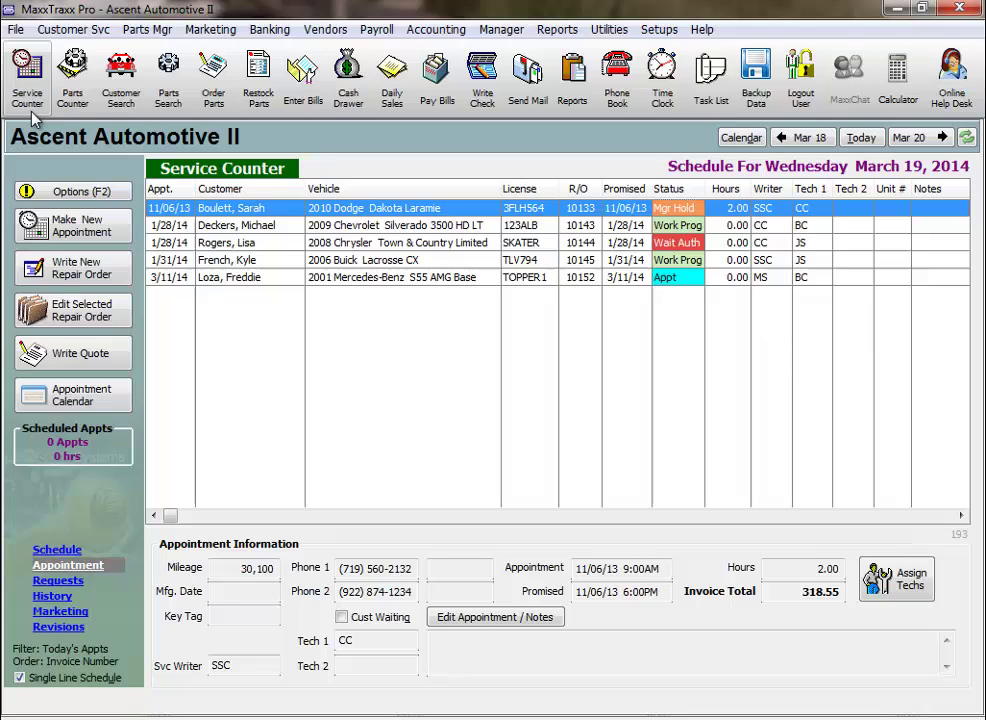
double_click(376, 209)
click(417, 260)
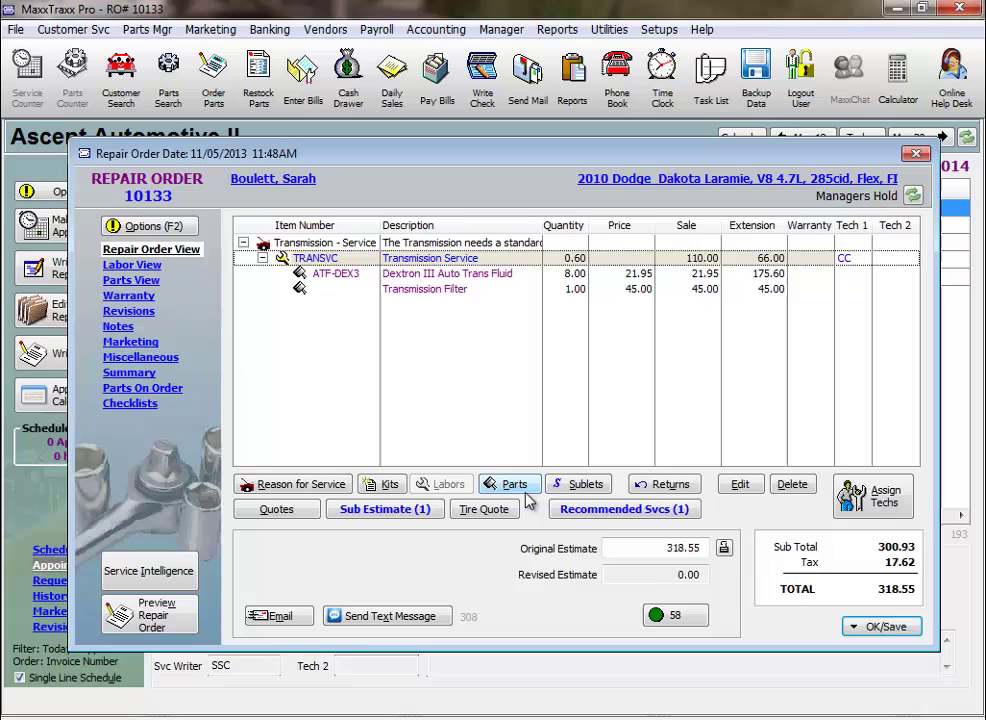
click(524, 489)
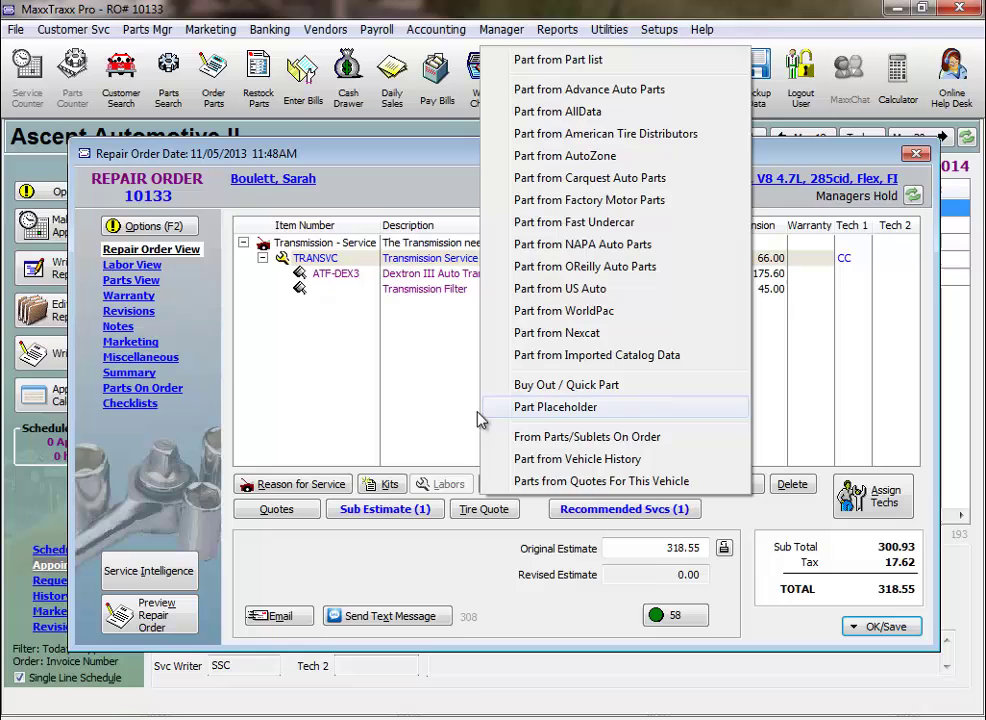
- Replace the Transmission Filter placeholder with inventory part 58013, searching '58'
click(600, 407)
right_click(405, 298)
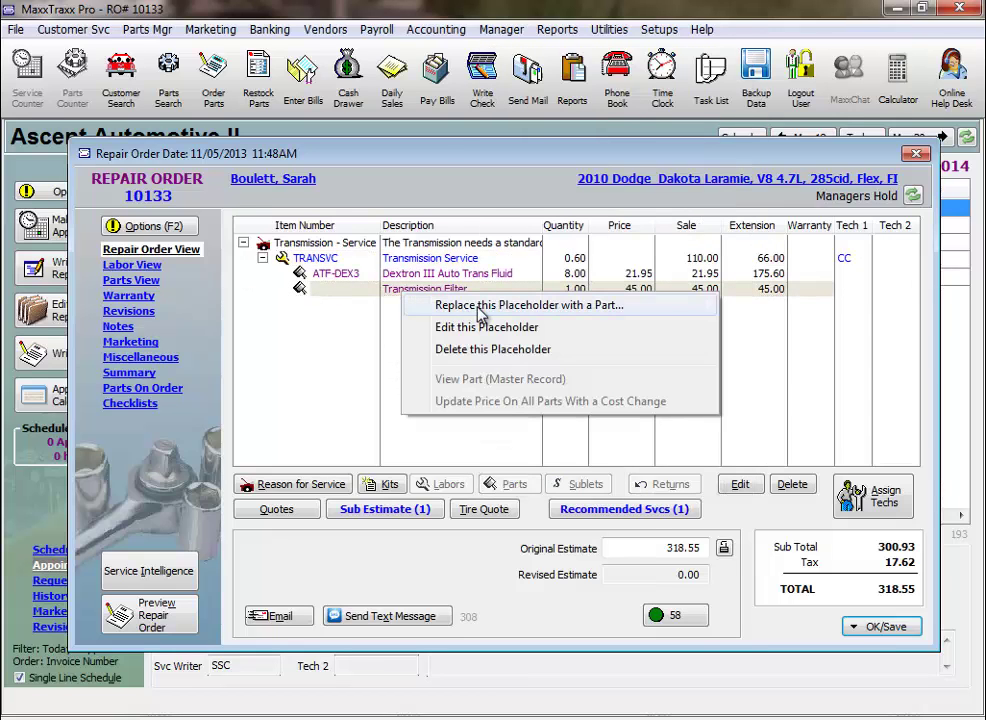
mouse_move(440, 305)
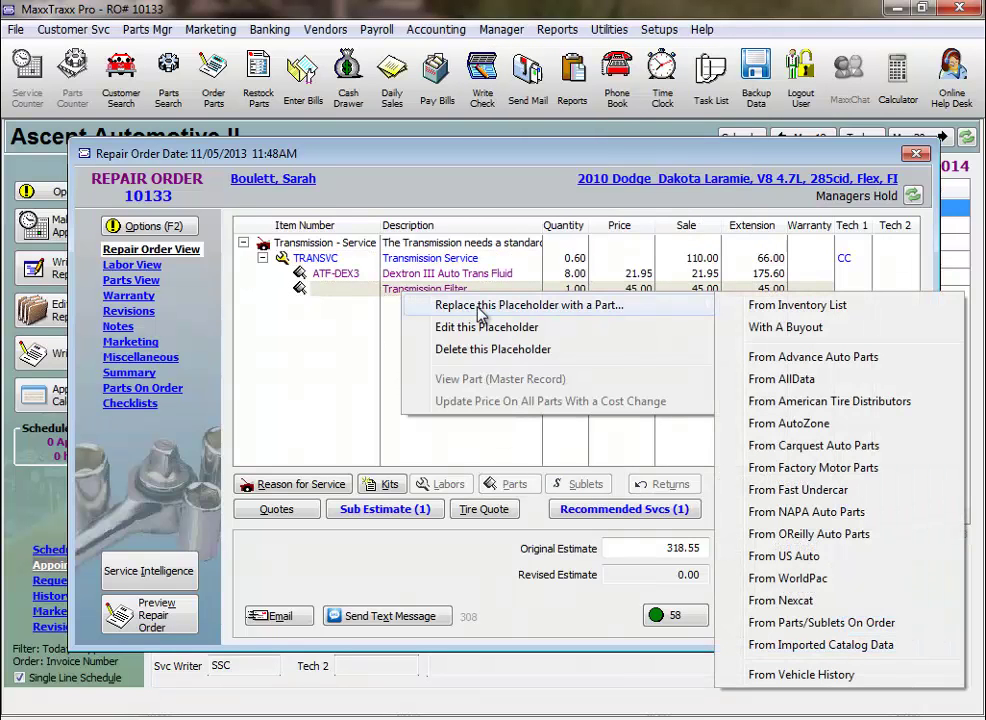
click(771, 308)
text(58)
click(774, 674)
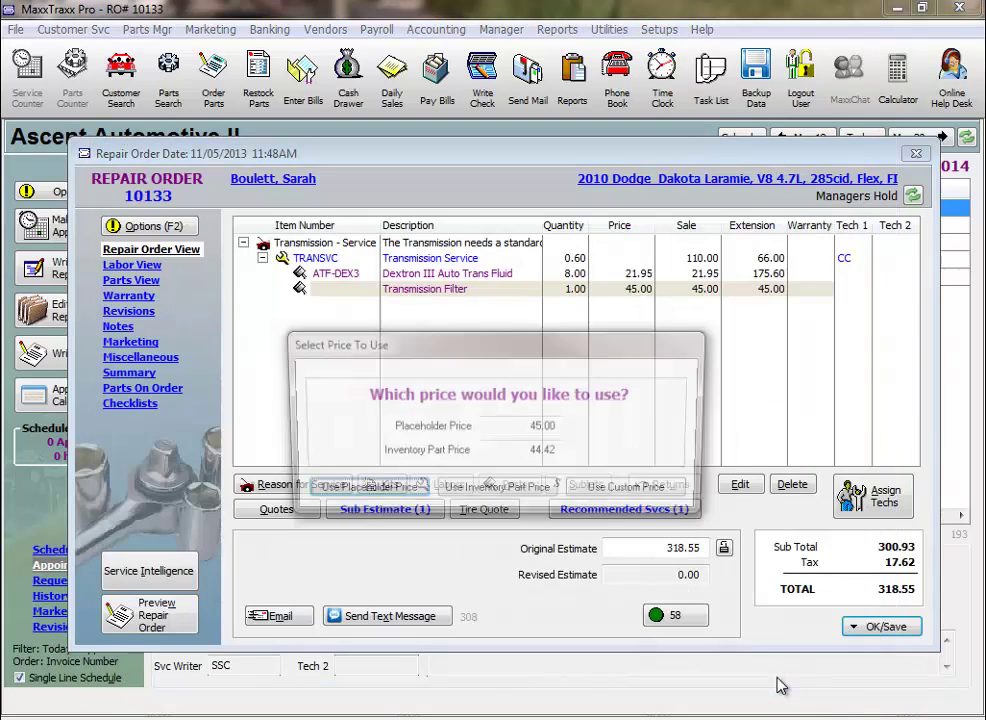
- Keep the inventory part price of 44.42 and save the repair order without changing status
click(497, 492)
click(678, 648)
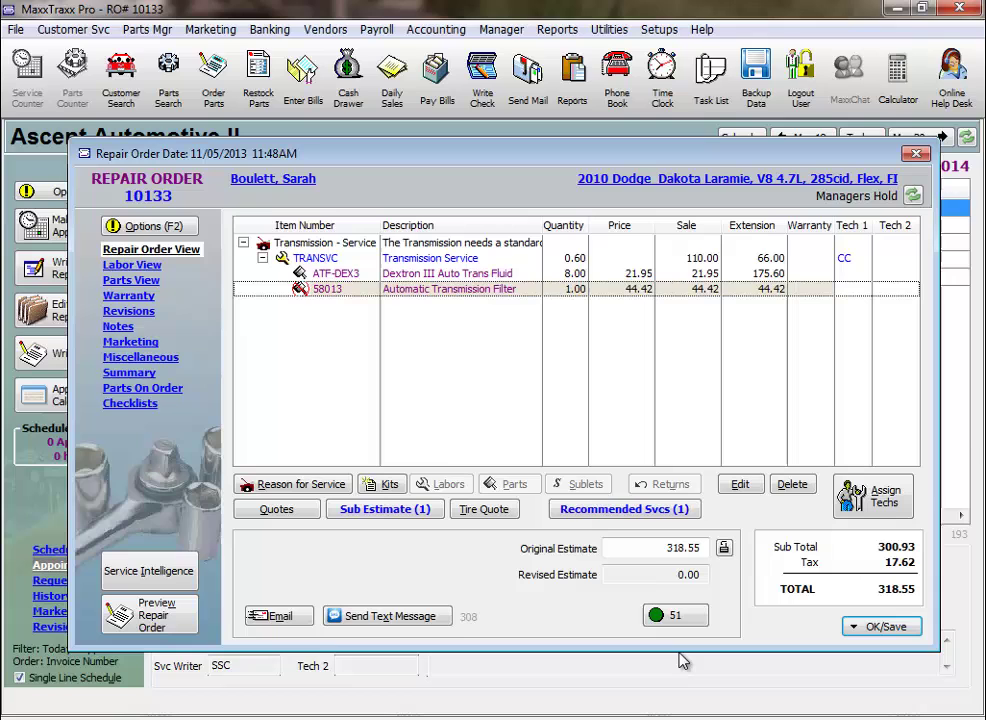
click(887, 640)
click(845, 457)
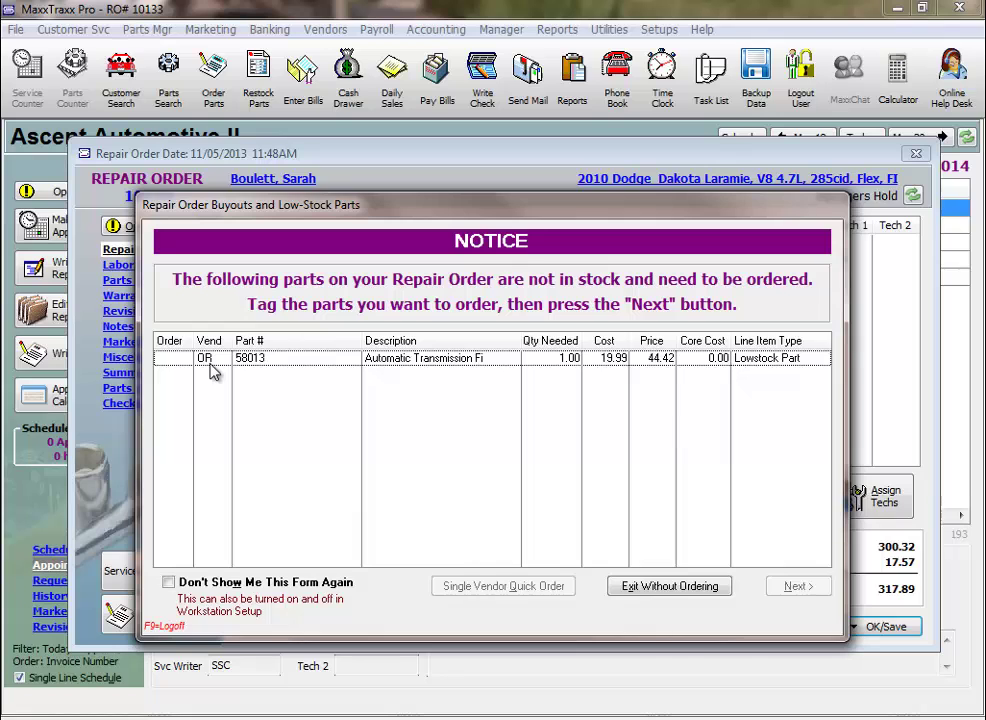
- Quick-order one Automatic Transmission Filter 58013 from O'Reilly and save PO 10133-1 as open
click(211, 362)
click(518, 592)
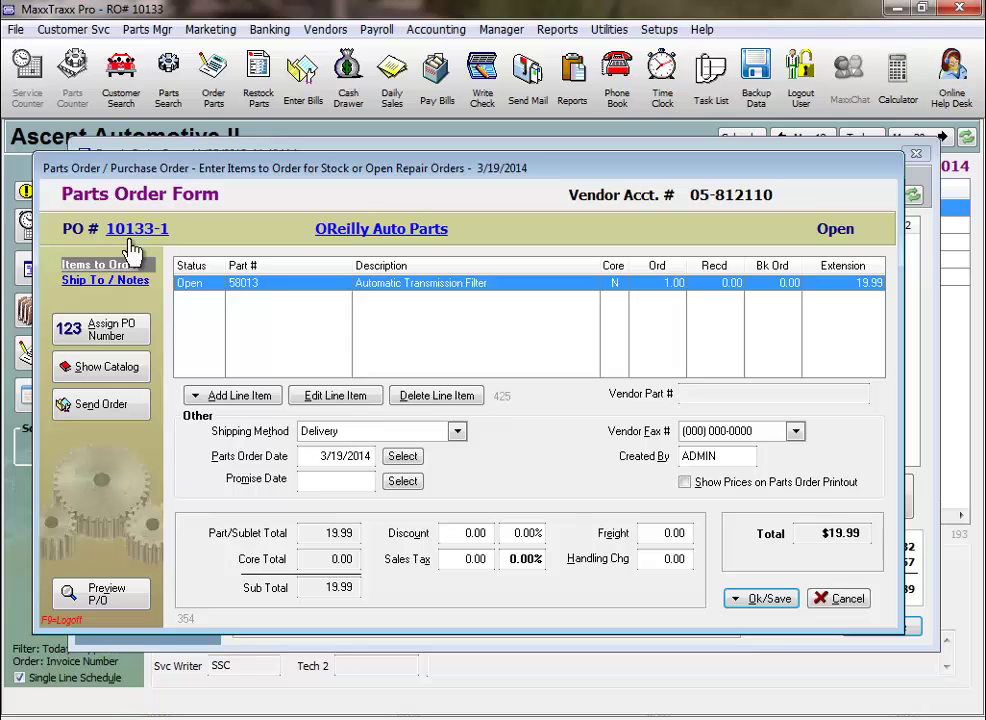
click(738, 598)
click(702, 492)
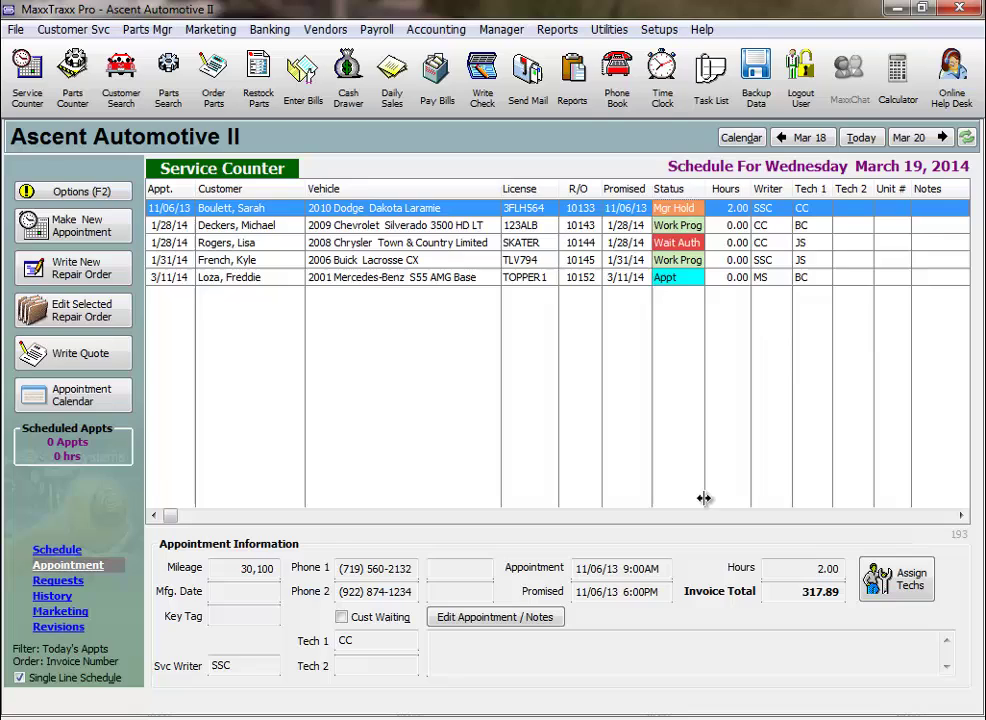
click(218, 114)
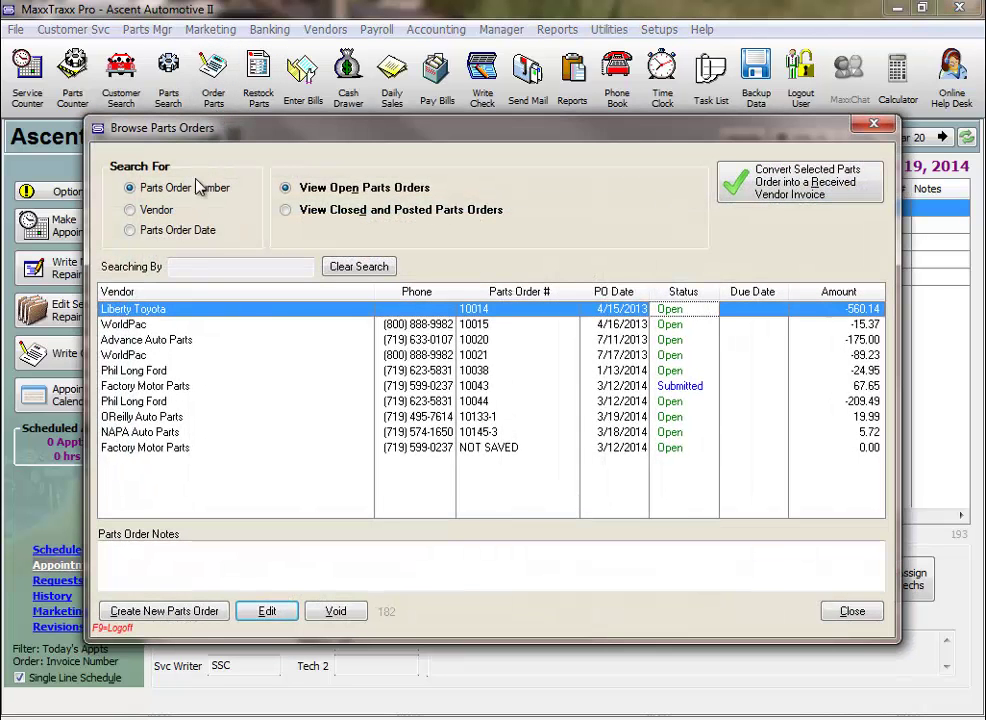
click(178, 417)
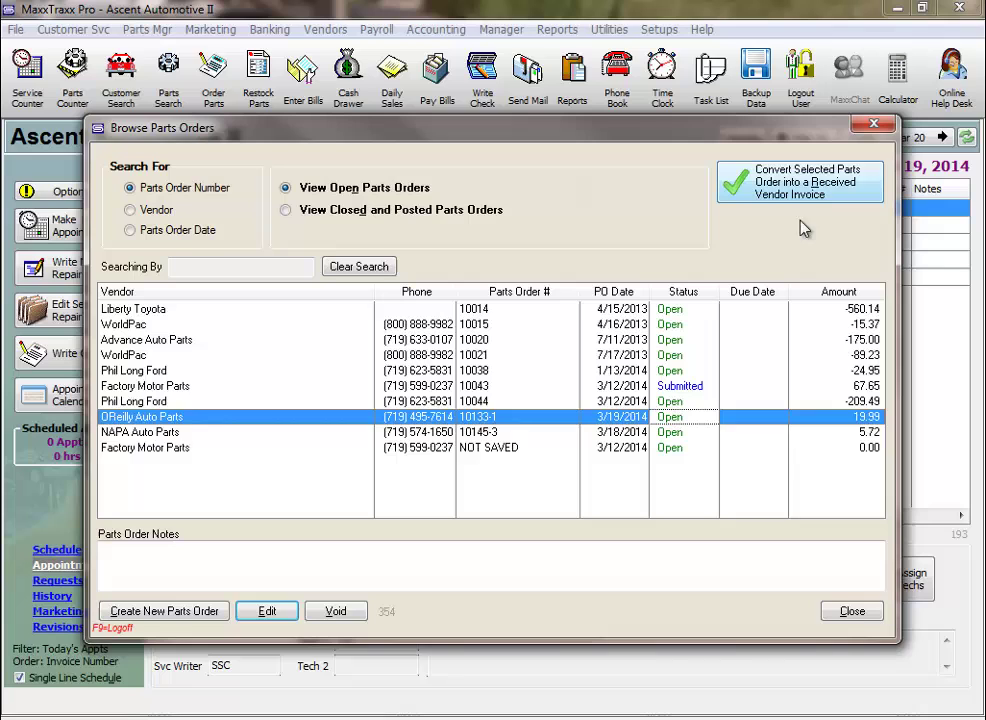
click(856, 615)
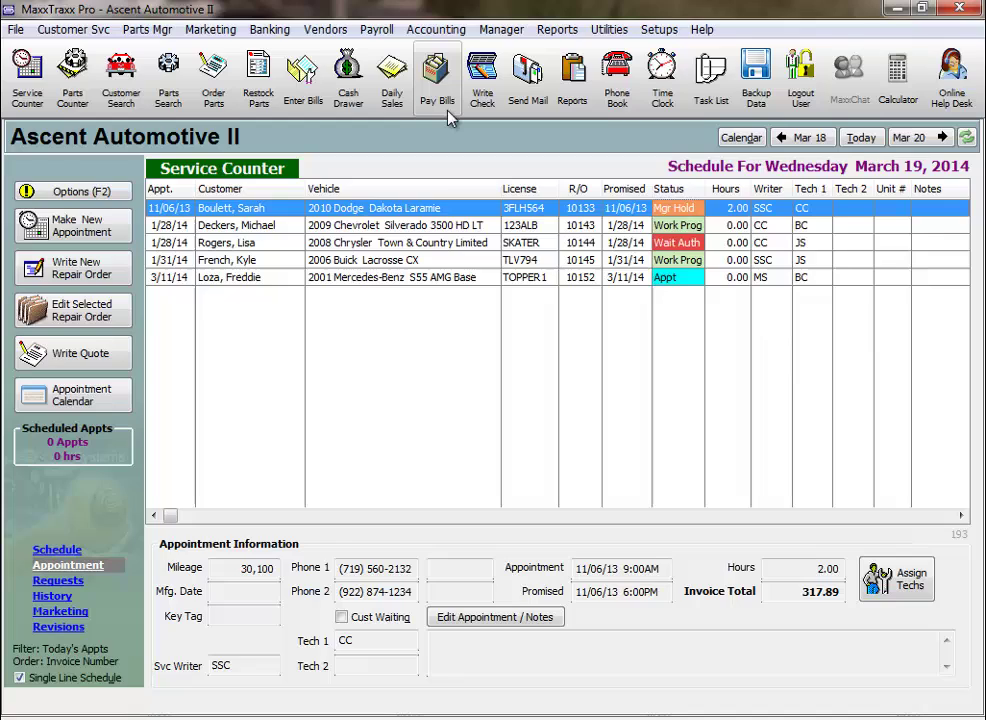
double_click(390, 214)
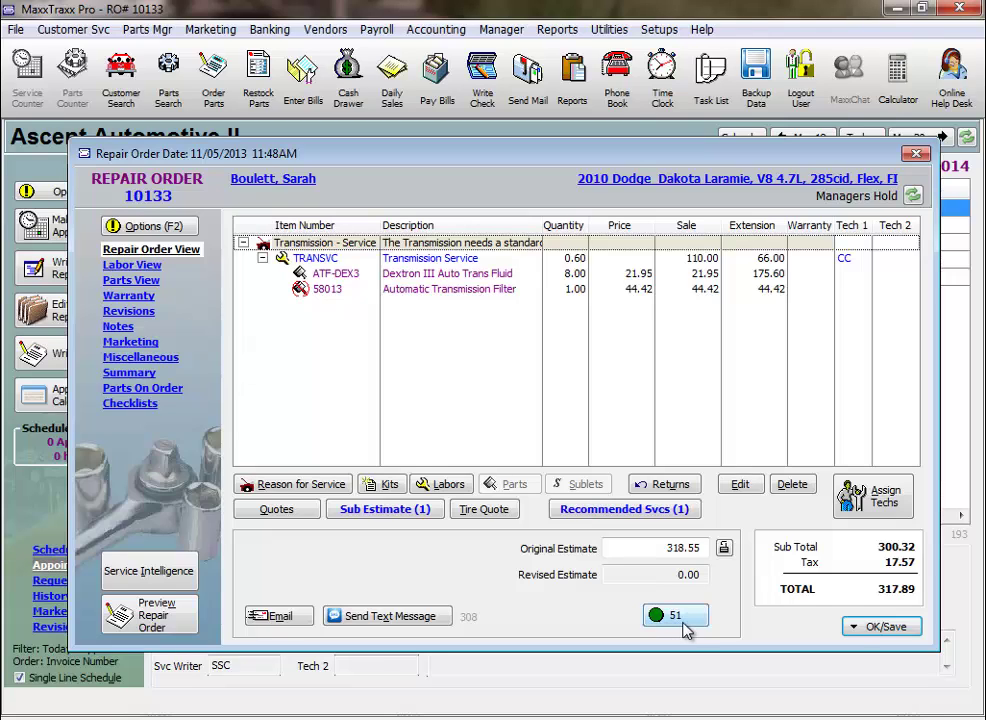
click(855, 626)
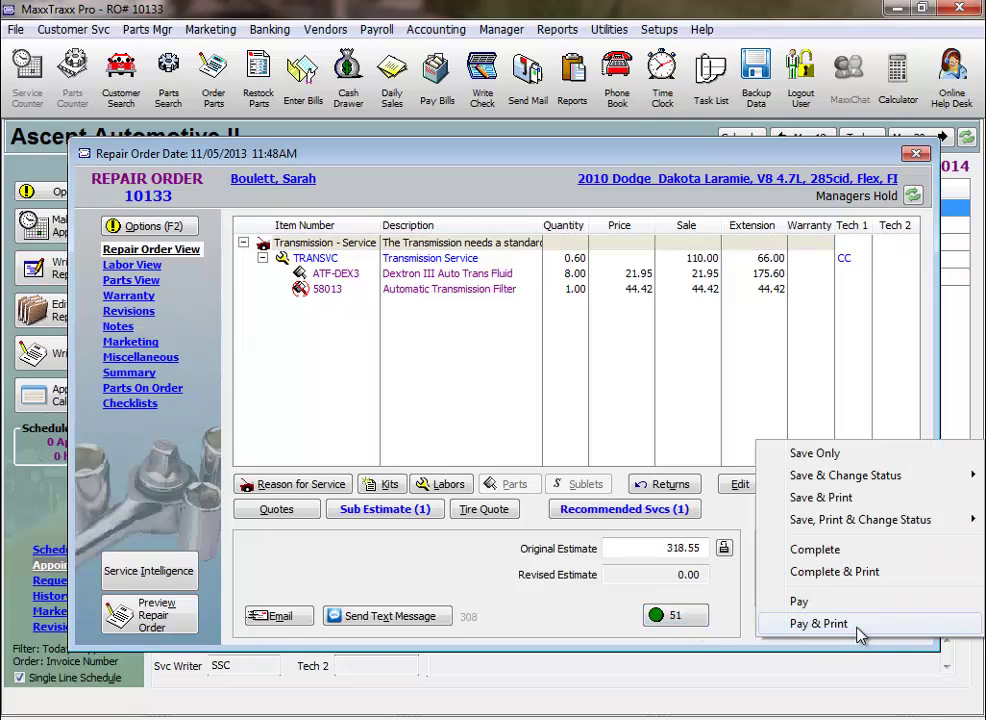
click(815, 454)
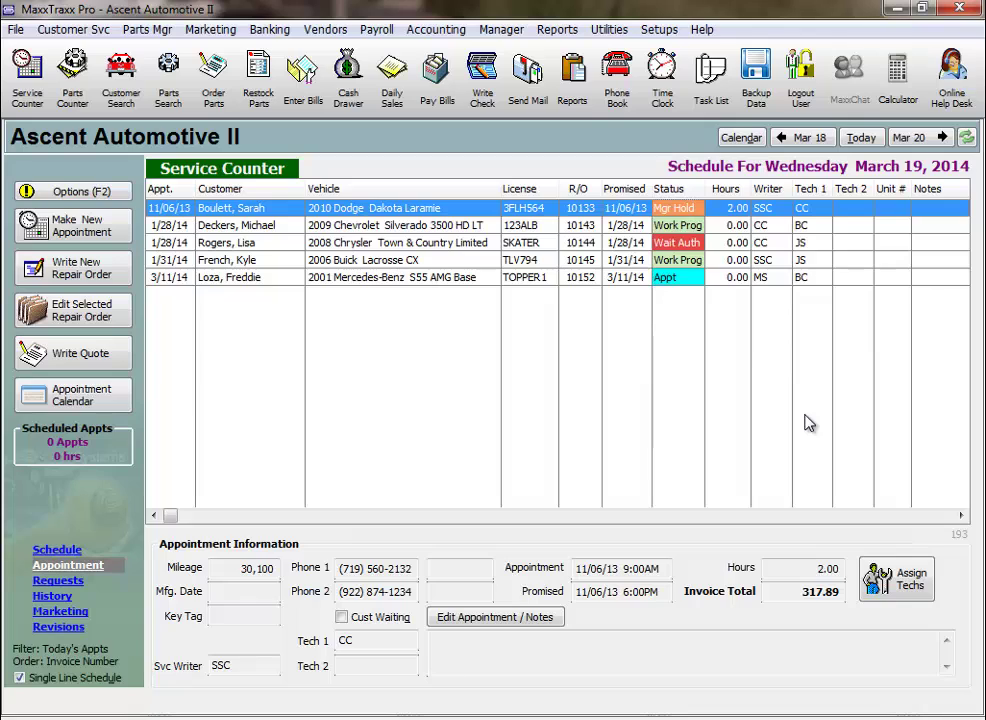
click(702, 30)
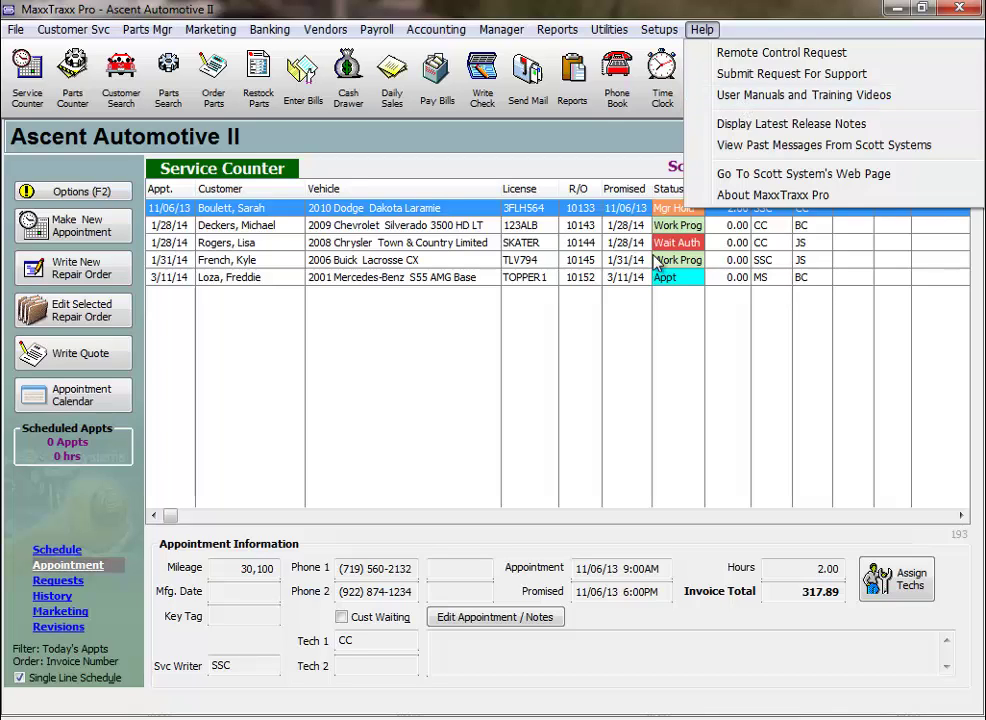
click(530, 362)
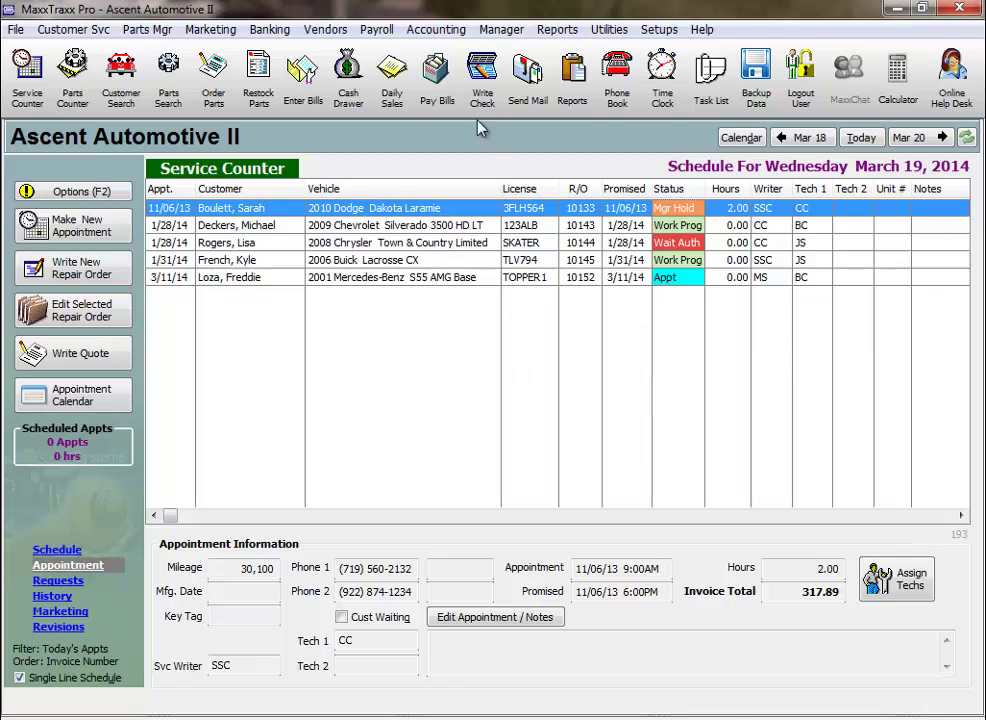